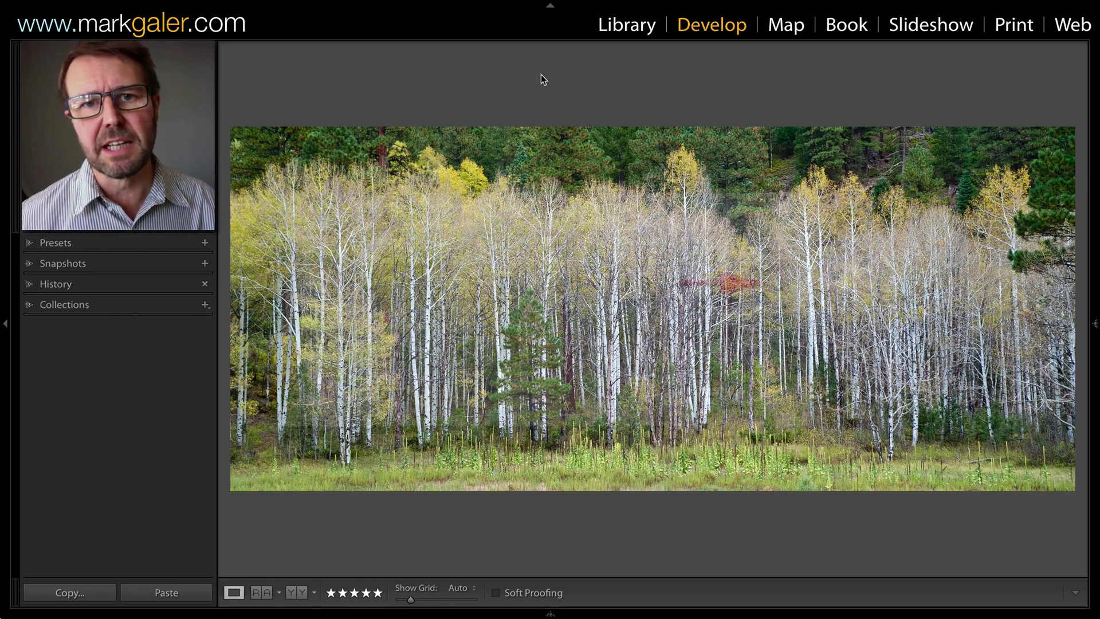
Step: Preview the unedited aspen photo, then cycle Before/After views from side-by-side to top/bottom
key("backslash")
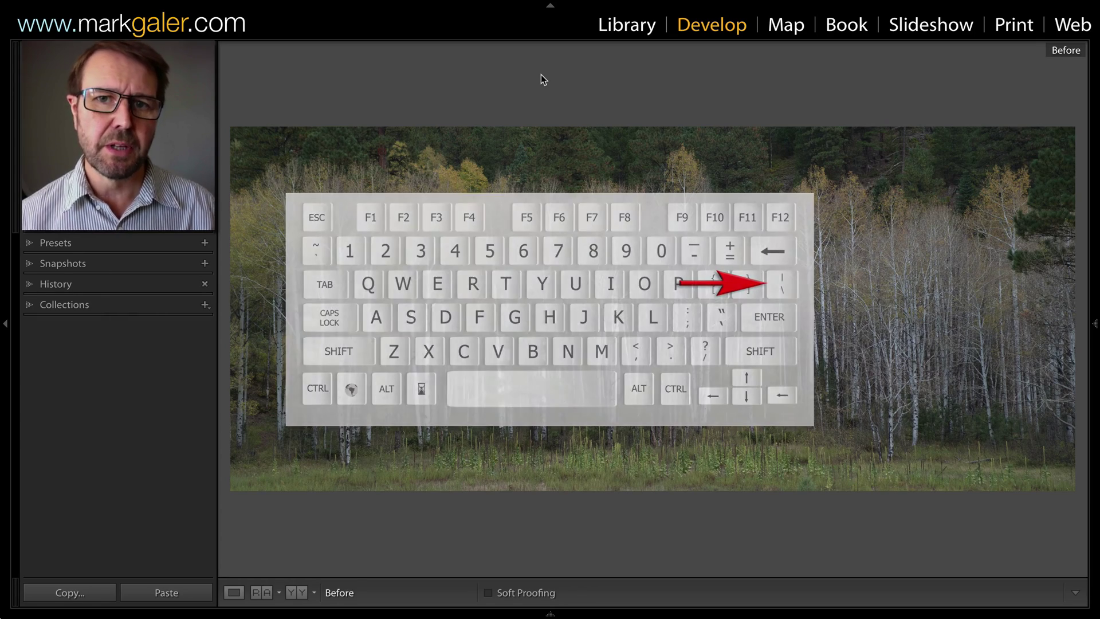
key("backslash")
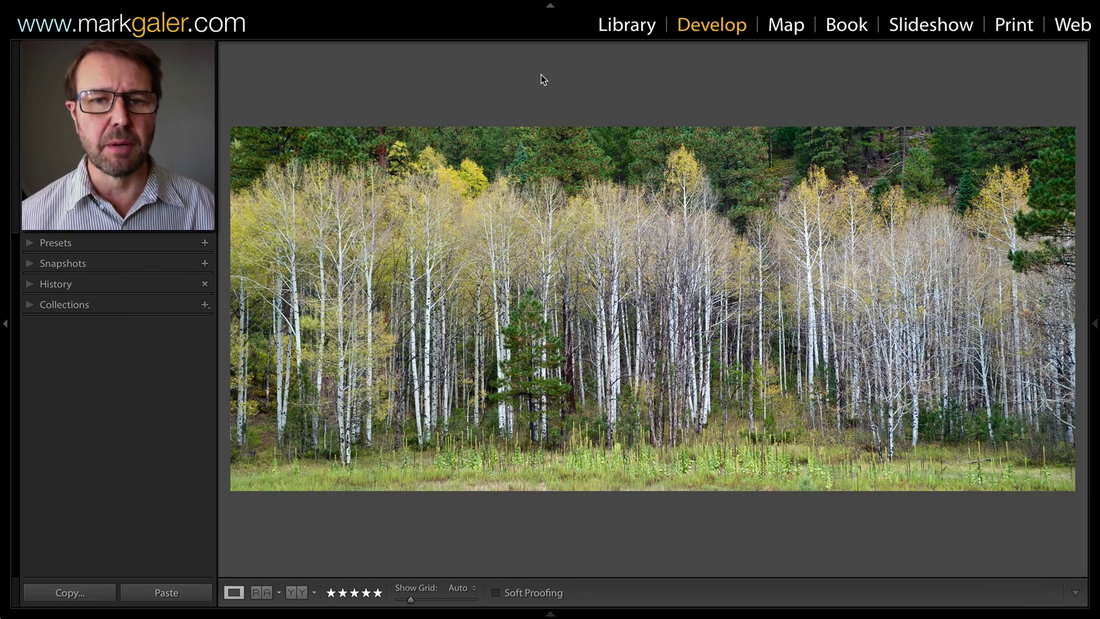
left_click(299, 594)
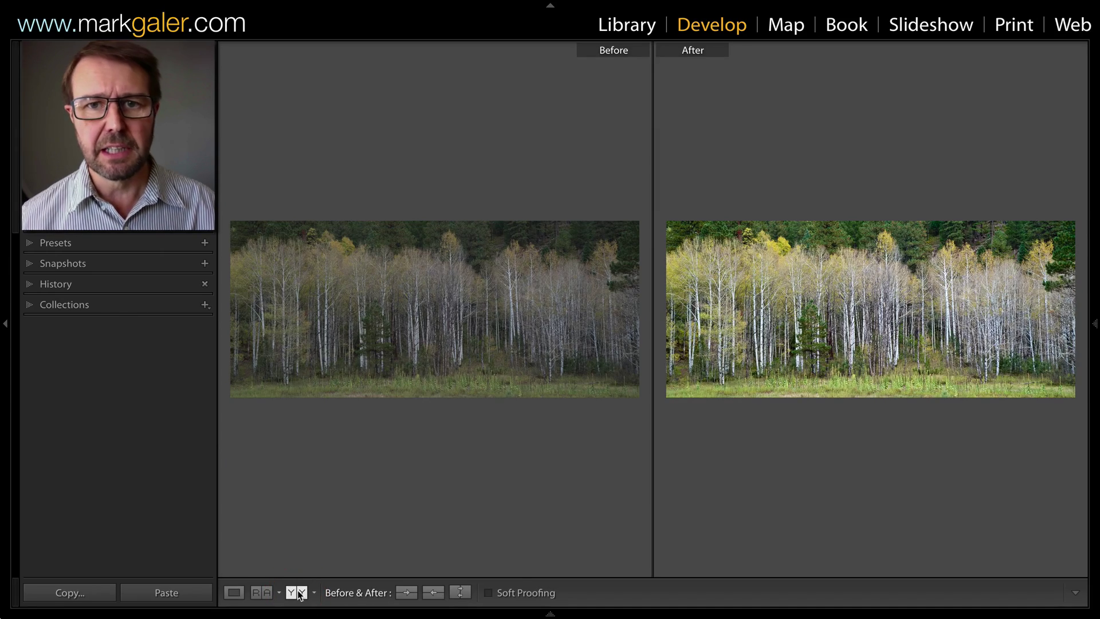
left_click(298, 594)
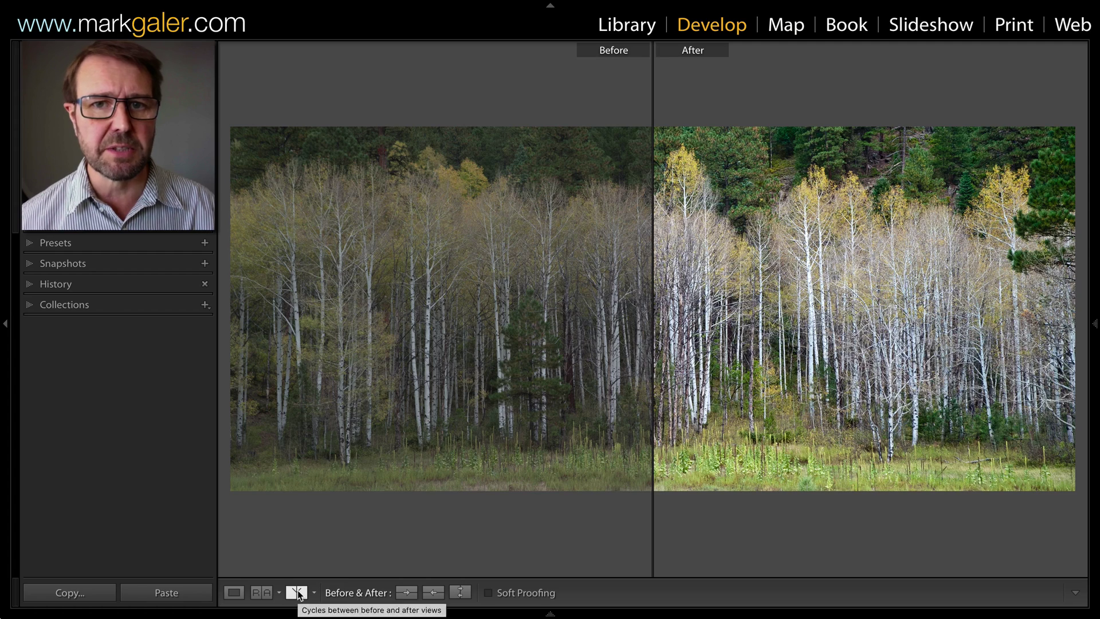
left_click(299, 594)
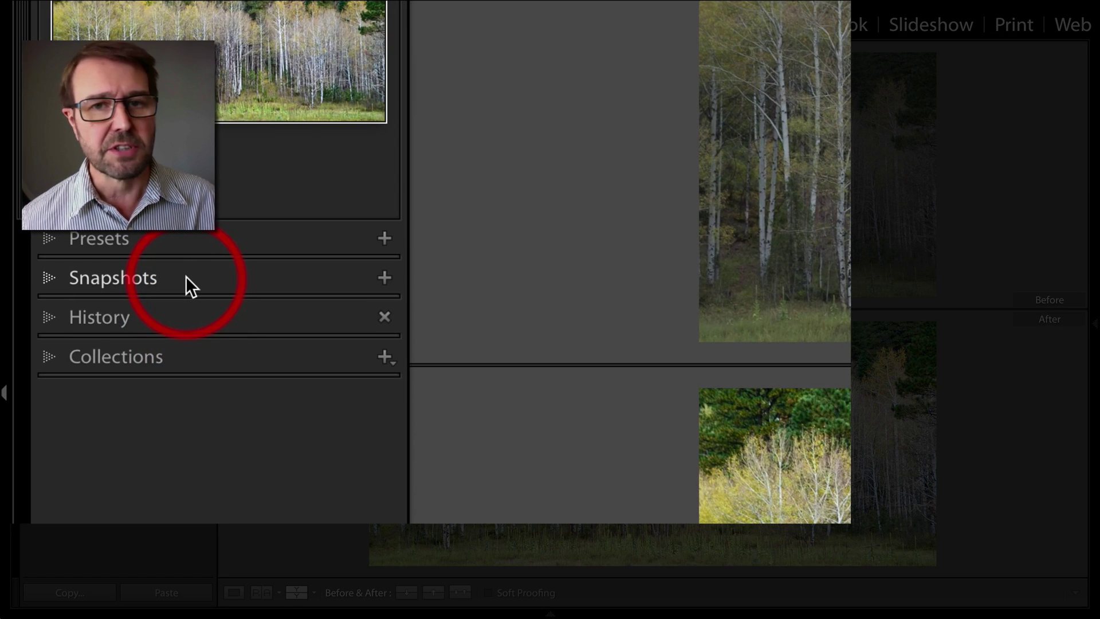
Step: Copy the Black & White snapshot's settings to the Before view
left_click(101, 263)
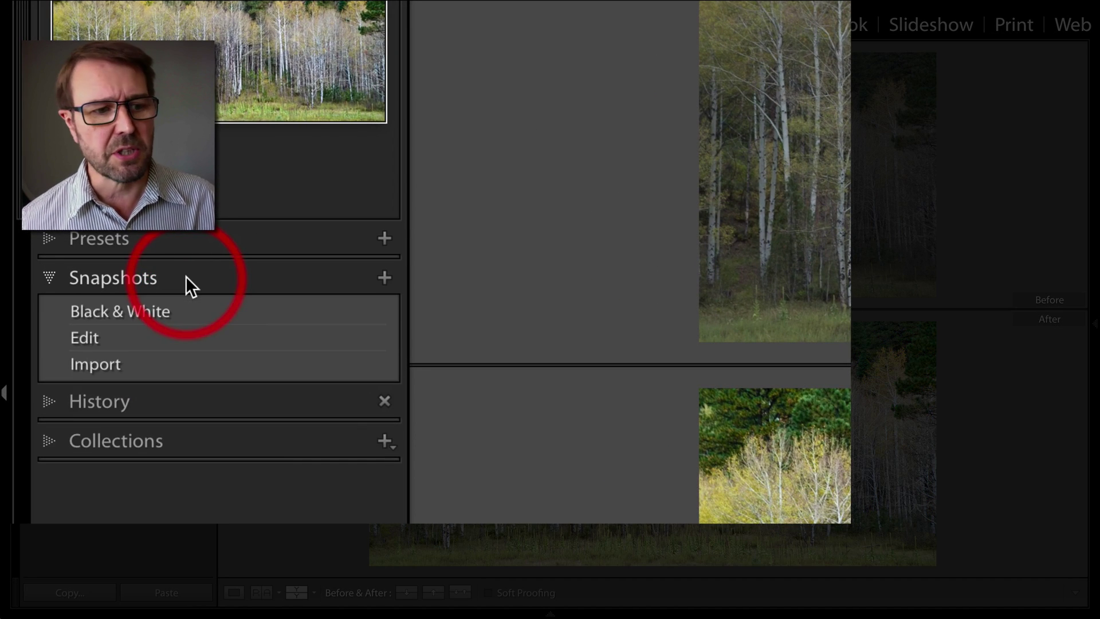
right_click(193, 307)
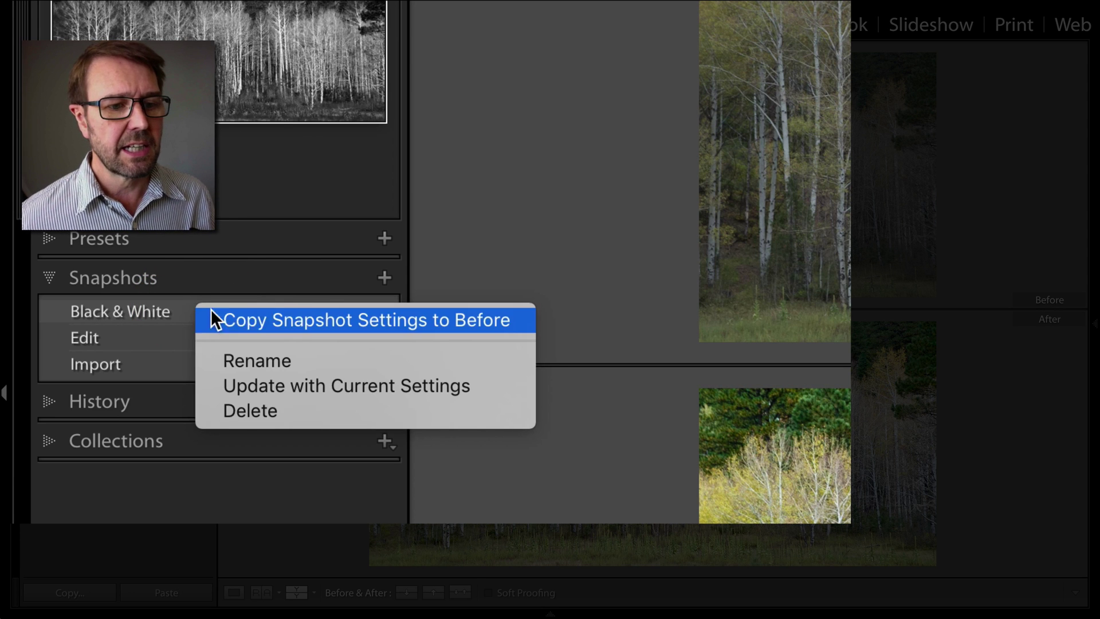
left_click(251, 317)
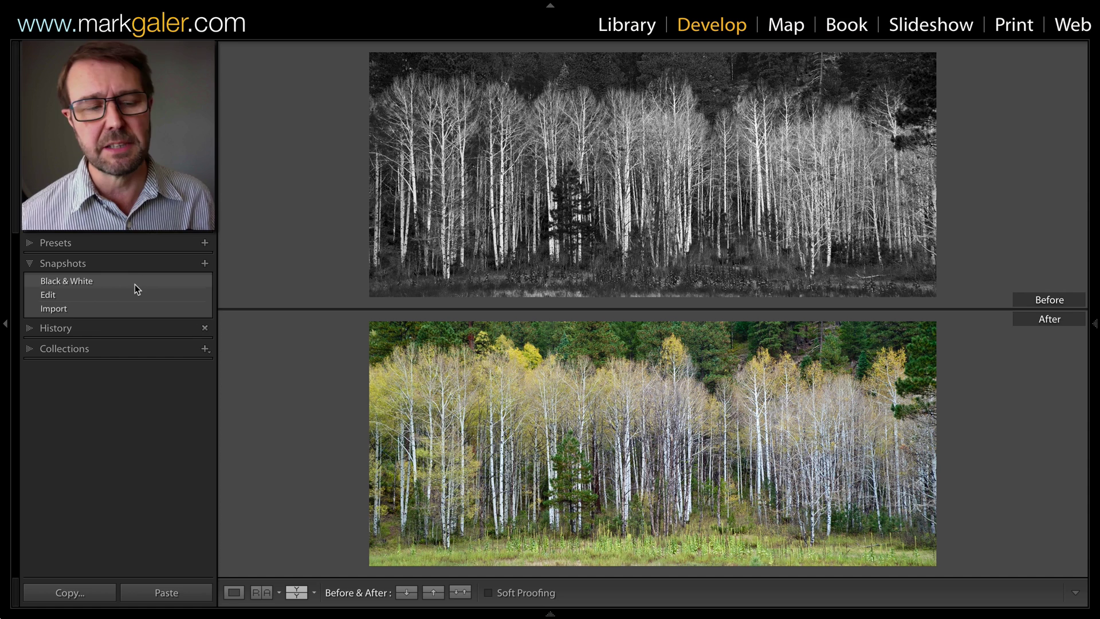
Step: Expand the History panel and set the Contrast history state as the Before image
left_click(69, 328)
left_click(70, 327)
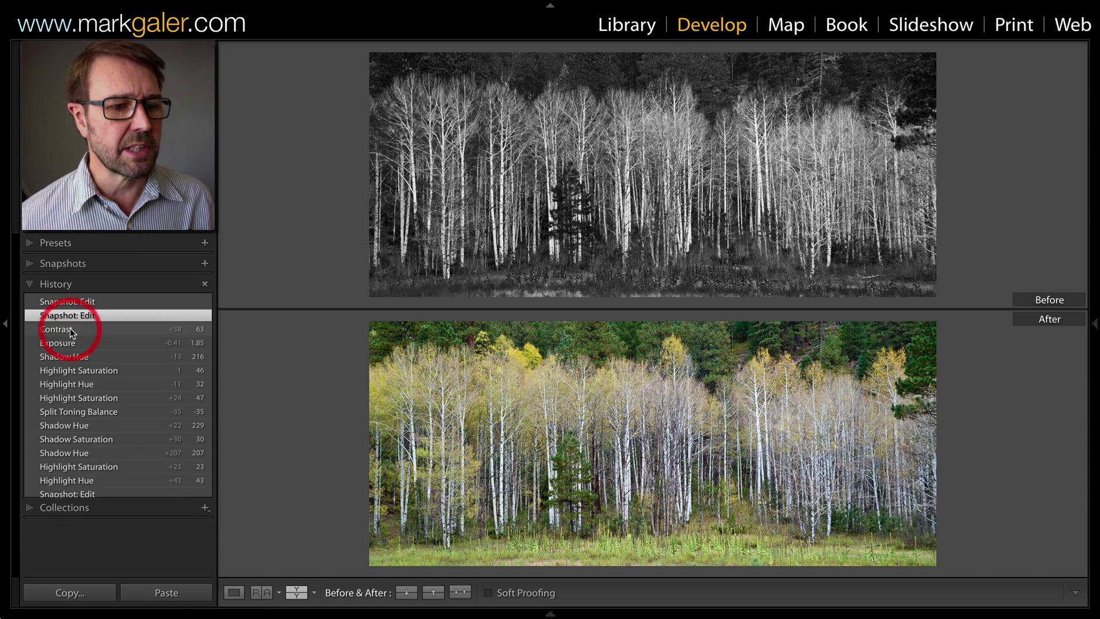
scroll(70, 328, "down", 3)
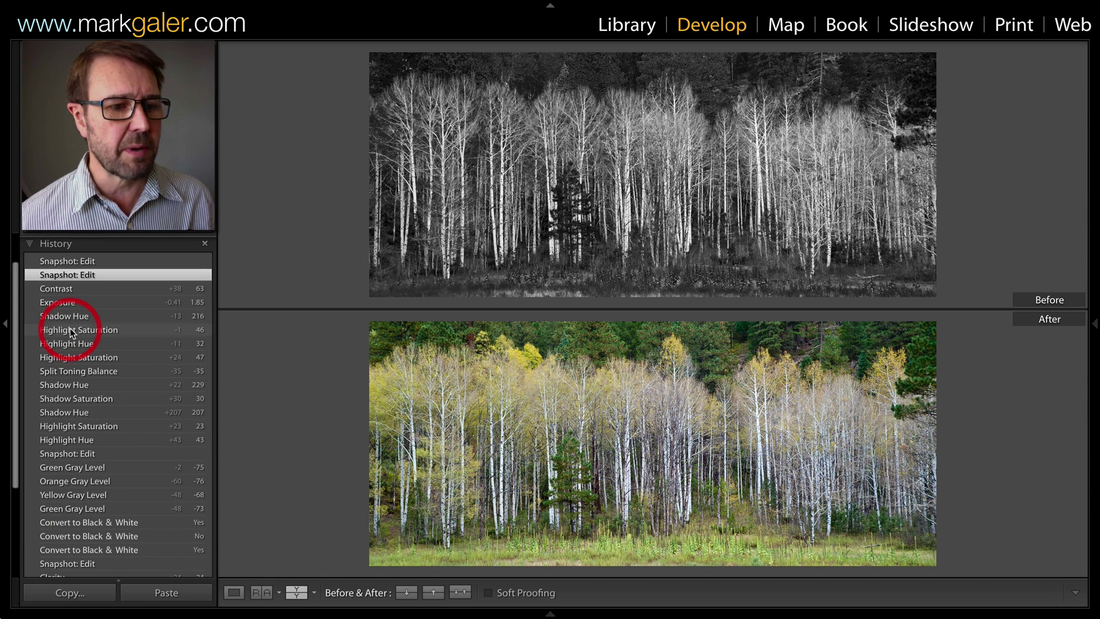
left_click(53, 292)
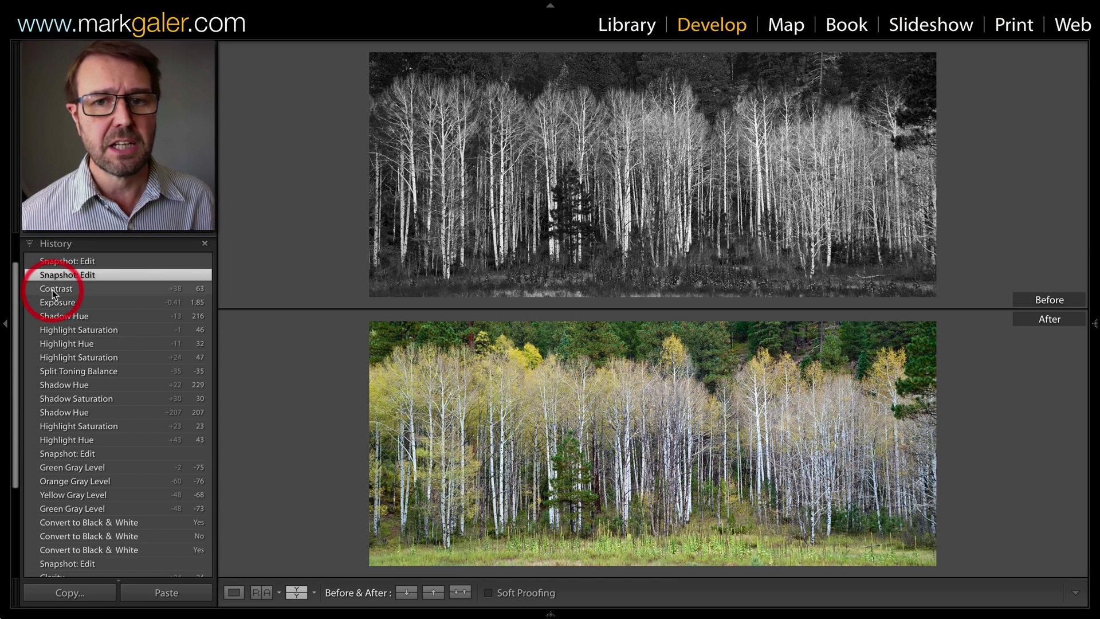
left_click_drag(620, 179, 619, 178)
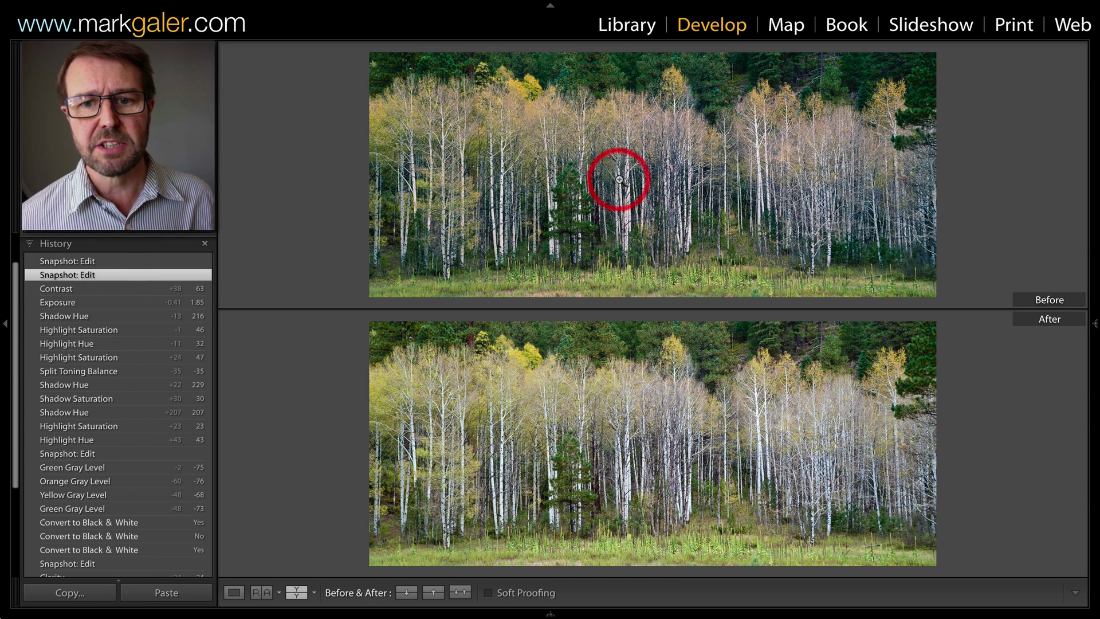